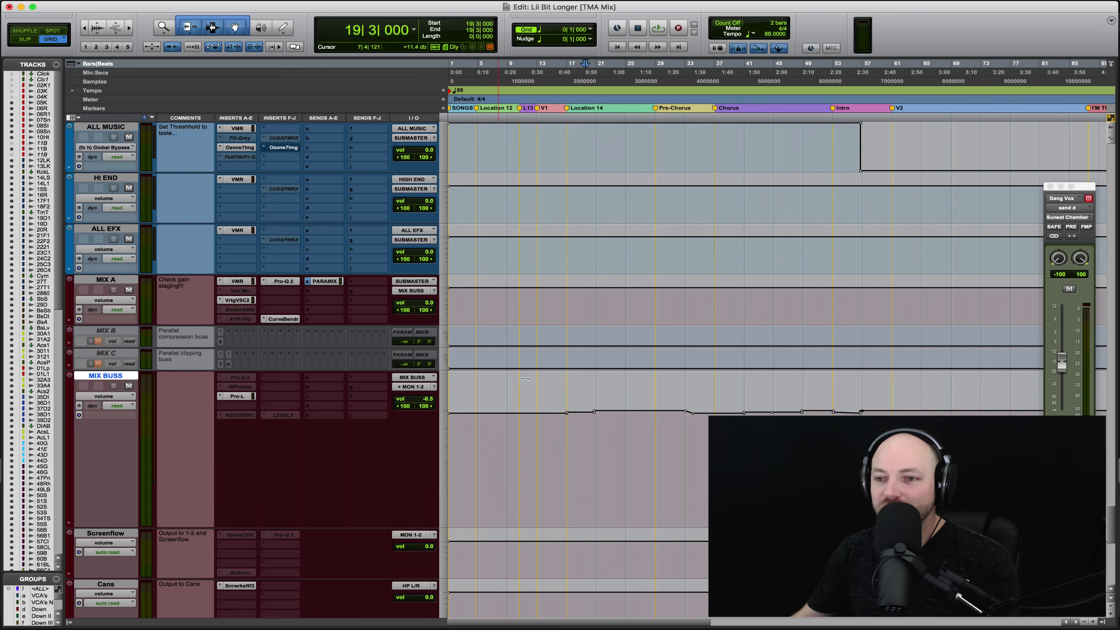
# - Play the song's opening from bar 3 beat 2 with the MIX BUSS volume automation in read mode
pyautogui.click(494, 432)
pyautogui.click(466, 439)
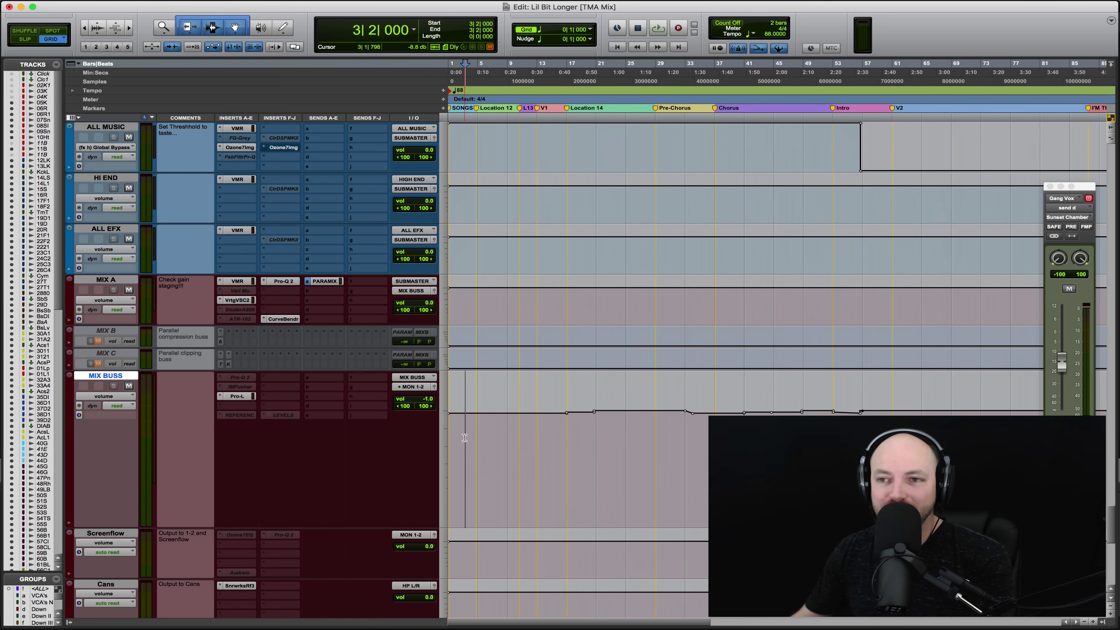
pyautogui.press('space')
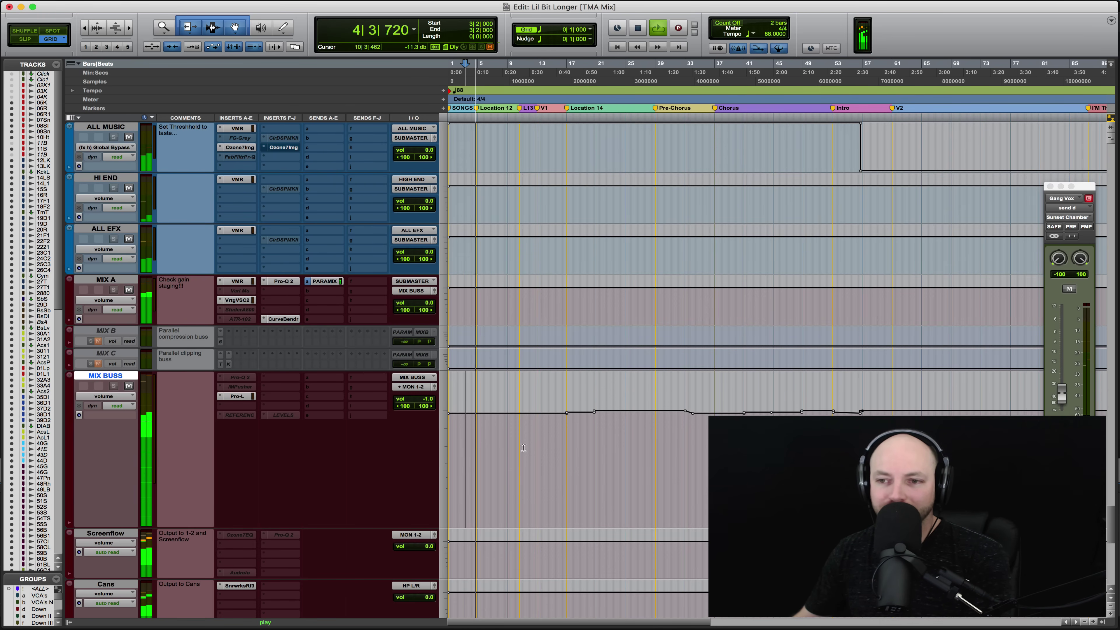
pyautogui.press('space')
# - Play the transition into the Location 14 section from bar 15 beat 2
pyautogui.click(554, 451)
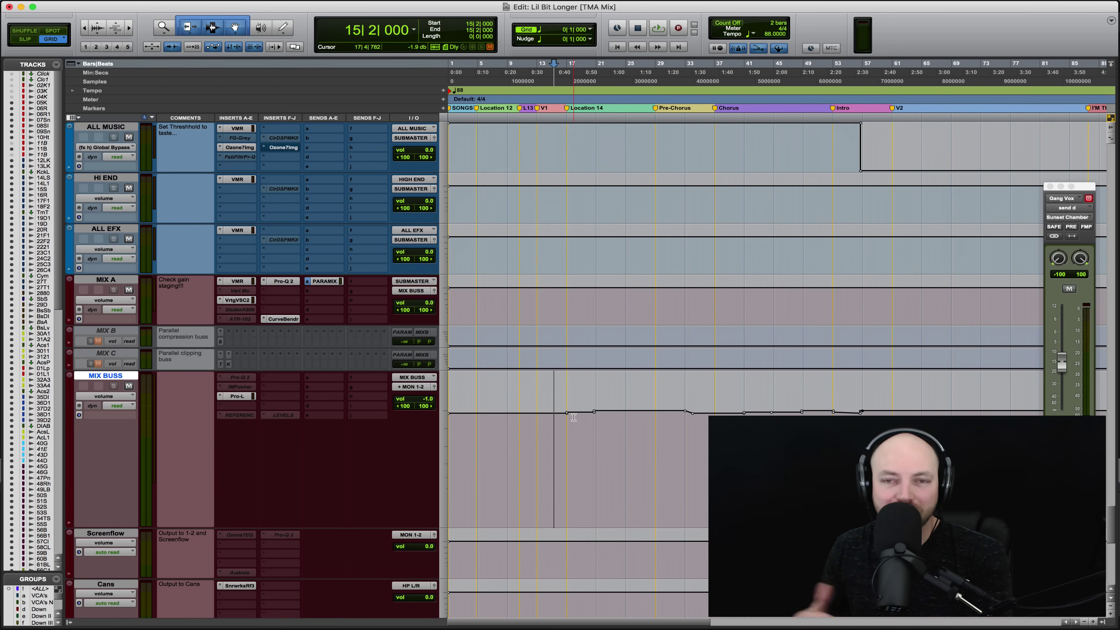
pyautogui.press('space')
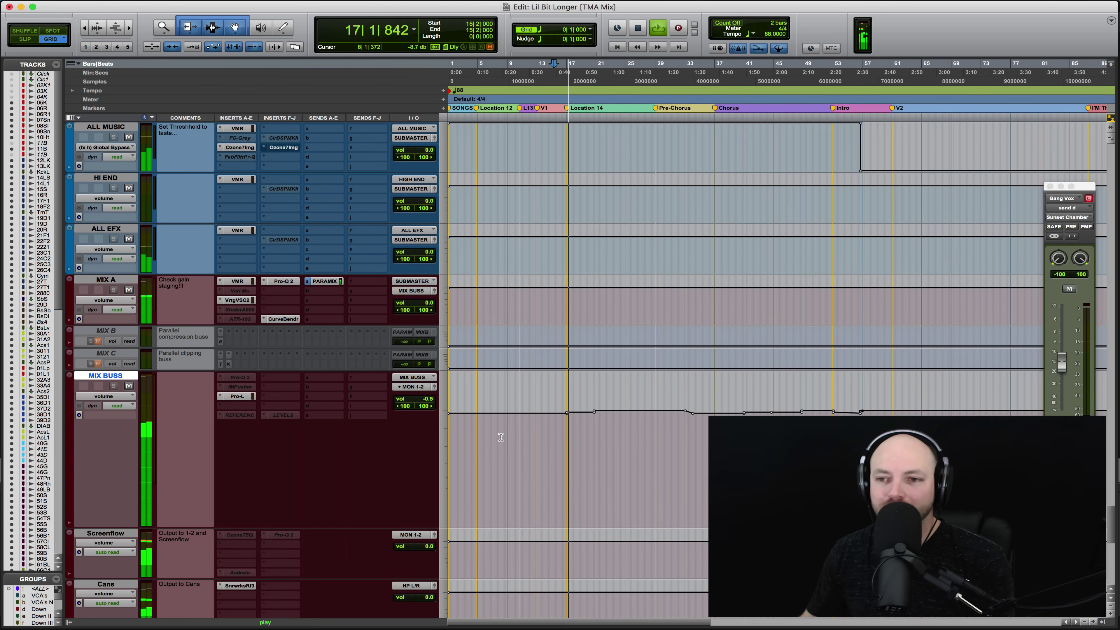
pyautogui.press('space')
# - Play the MIX BUSS volume rise in the Location 14 section from bar 19 beat 4
pyautogui.click(587, 431)
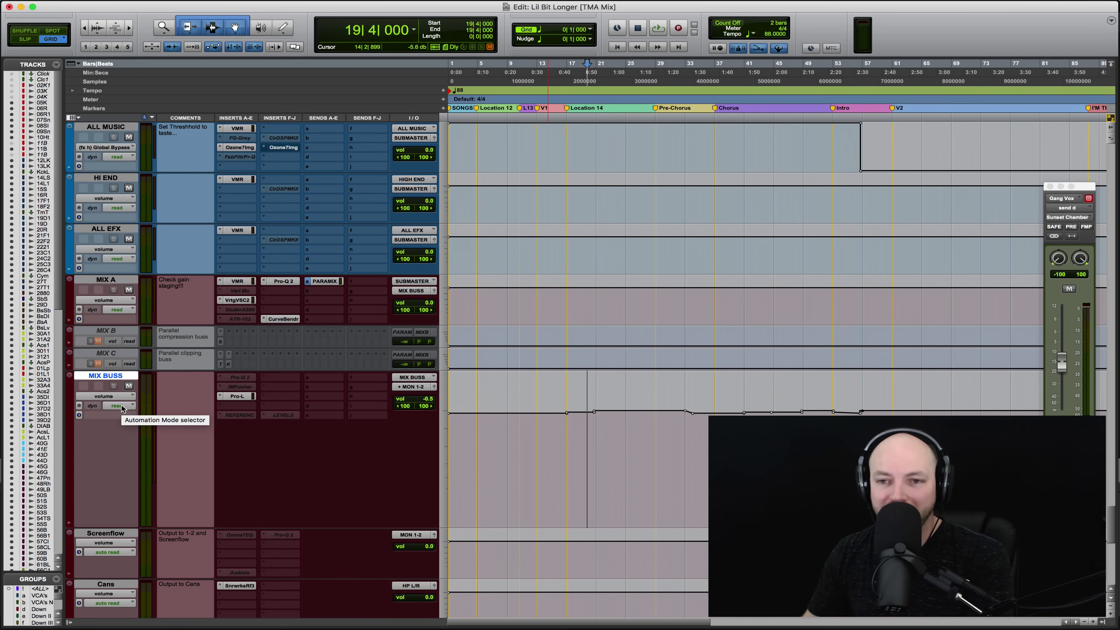
pyautogui.press('space')
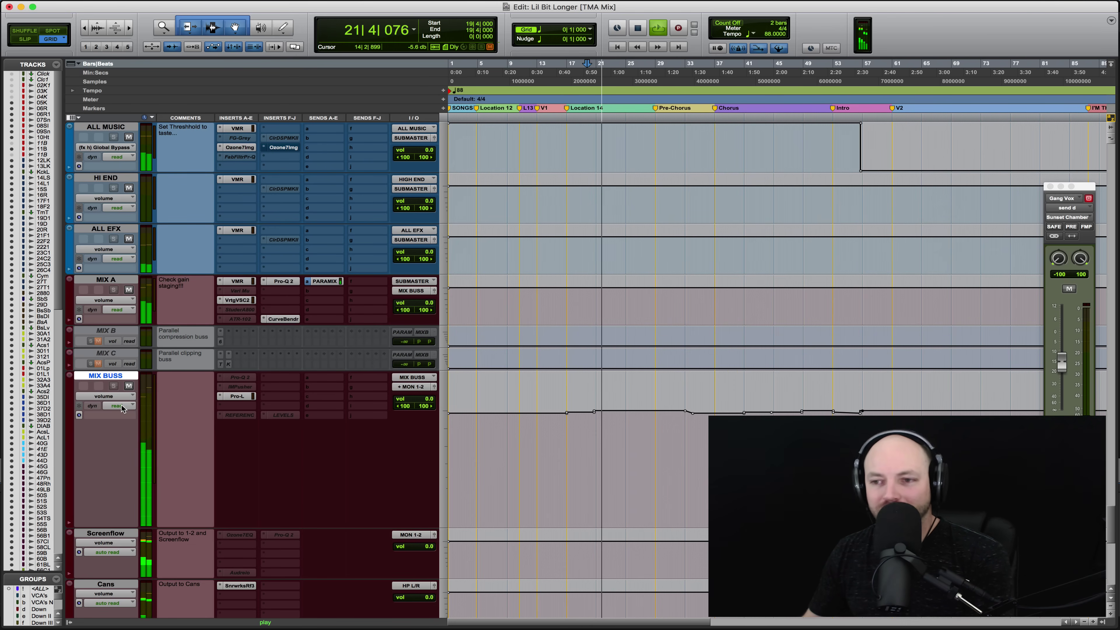
pyautogui.press('space')
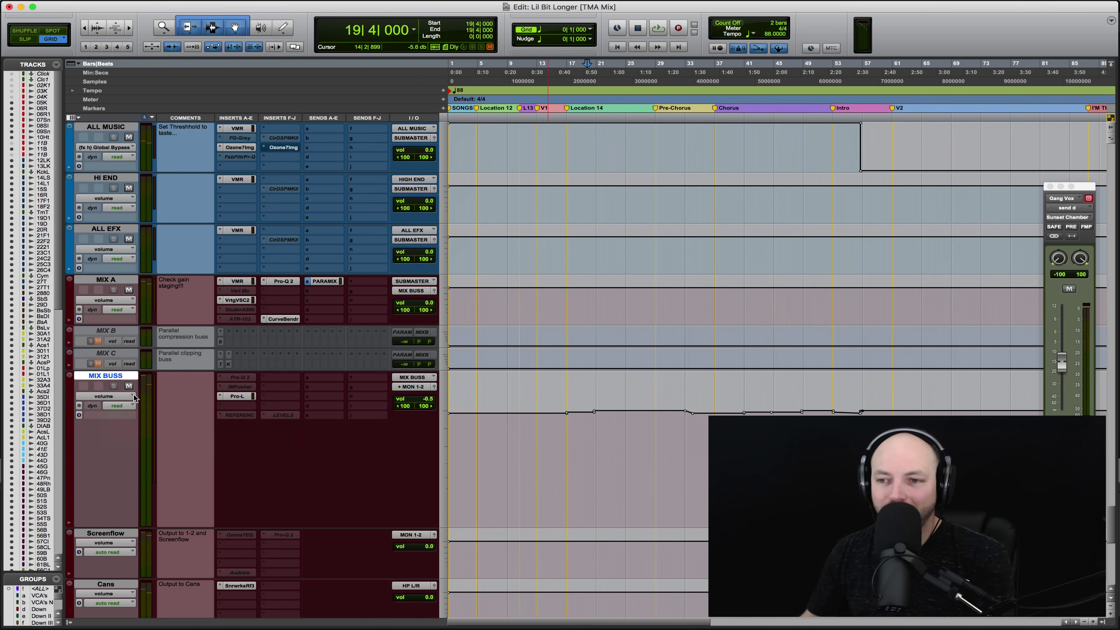
# - Switch the MIX BUSS automation mode to off and play the passage from bar 19 beat 4 twice for comparison
pyautogui.press('space')
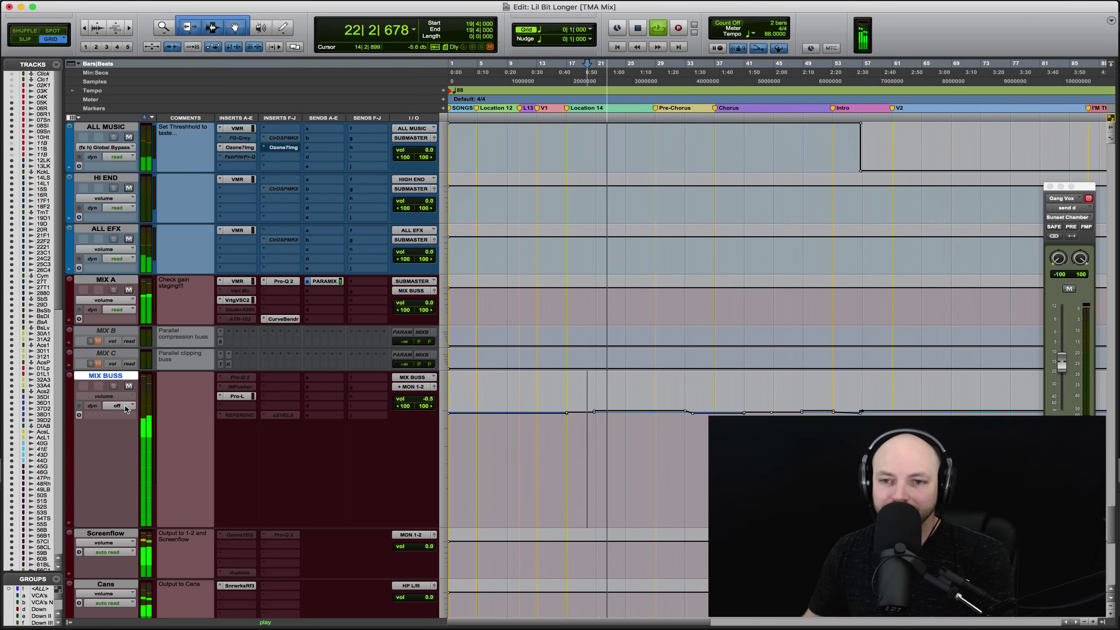
pyautogui.press('space')
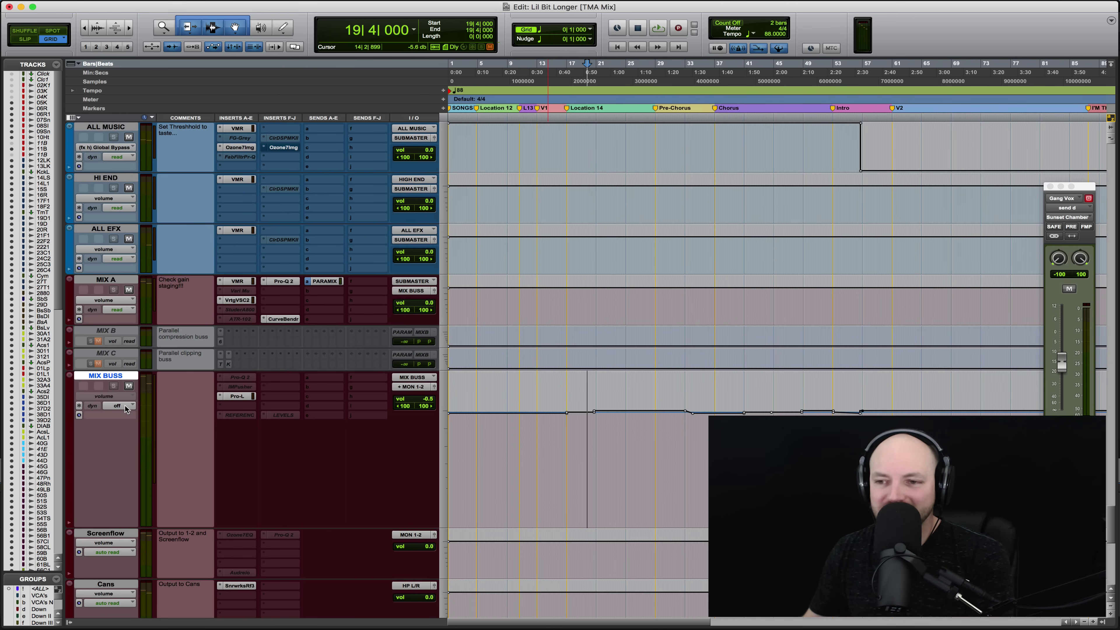
pyautogui.press('space')
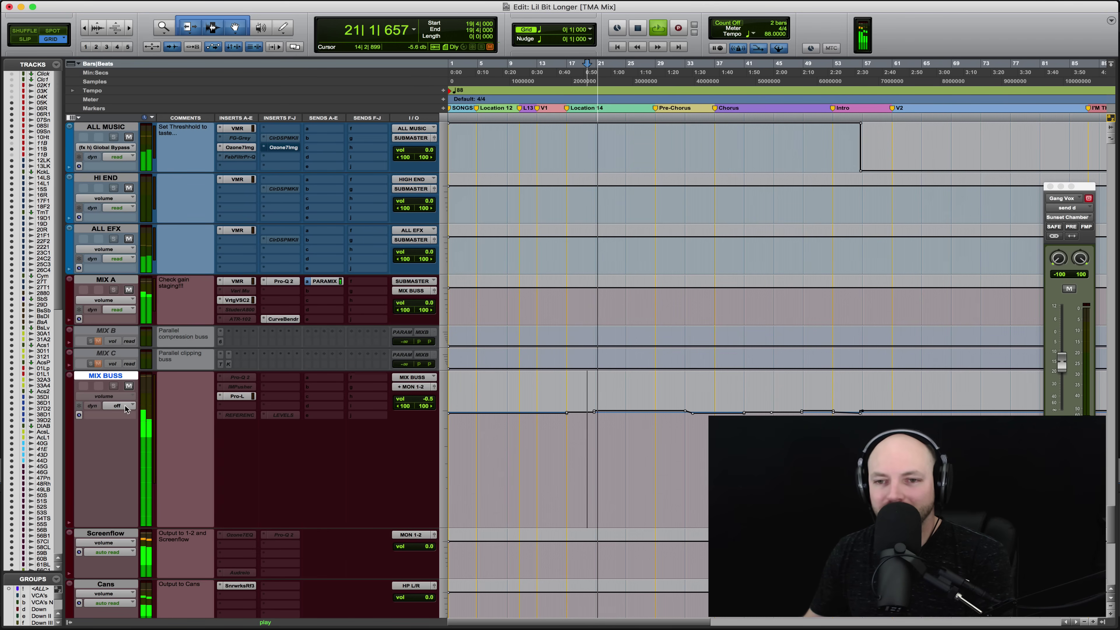
pyautogui.press('space')
# - Set the MIX BUSS automation mode back to read and replay the passage from bar 19 beat 4
pyautogui.click(127, 407)
pyautogui.click(126, 418)
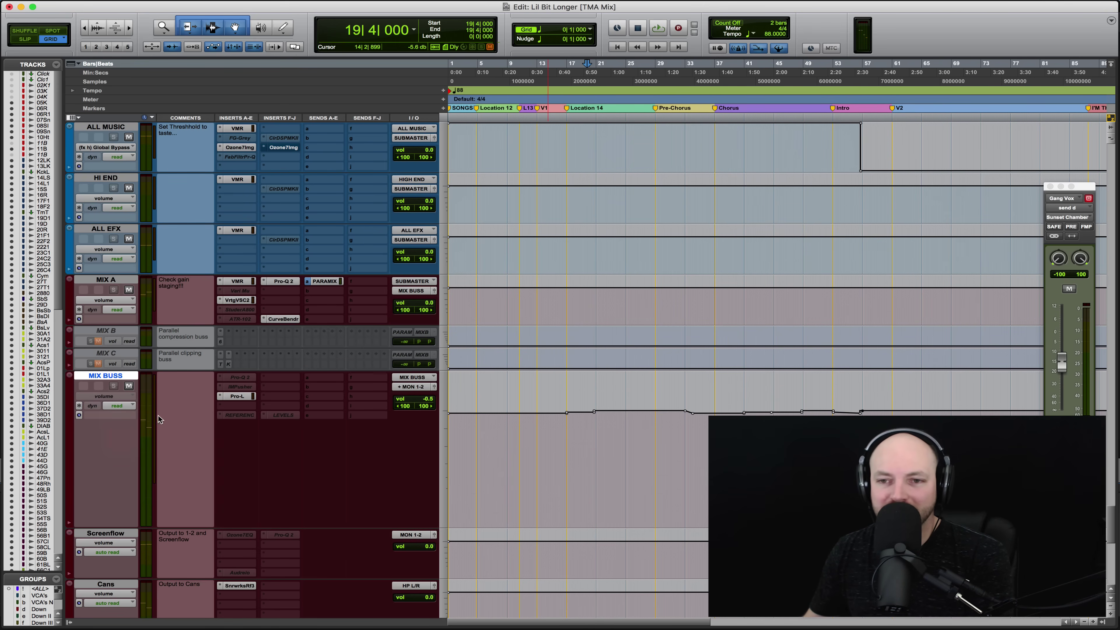
pyautogui.press('space')
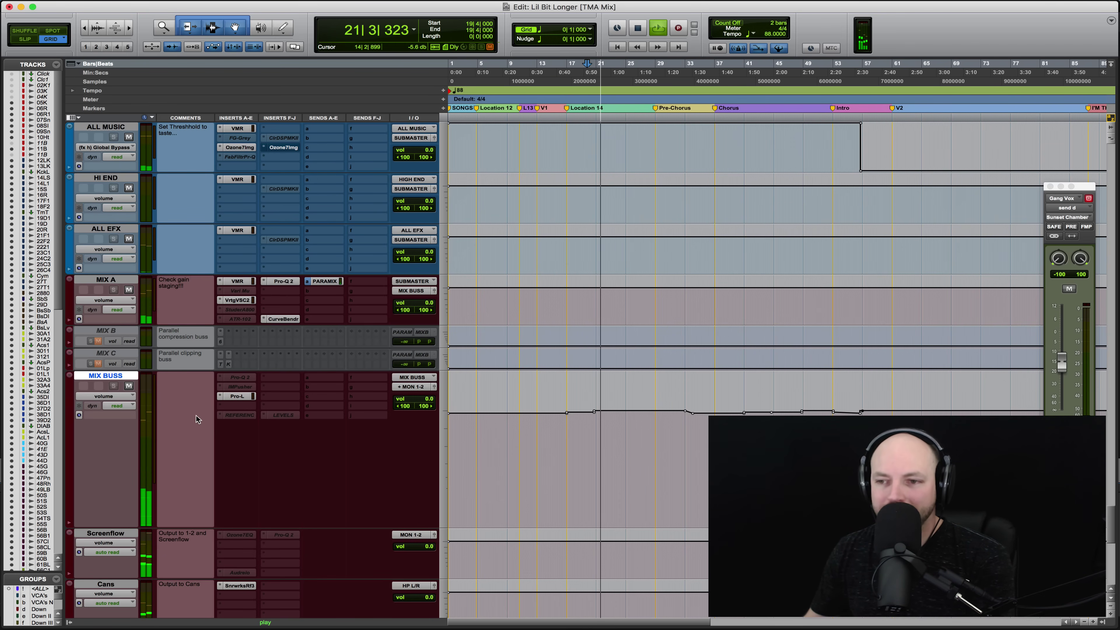
pyautogui.press('space')
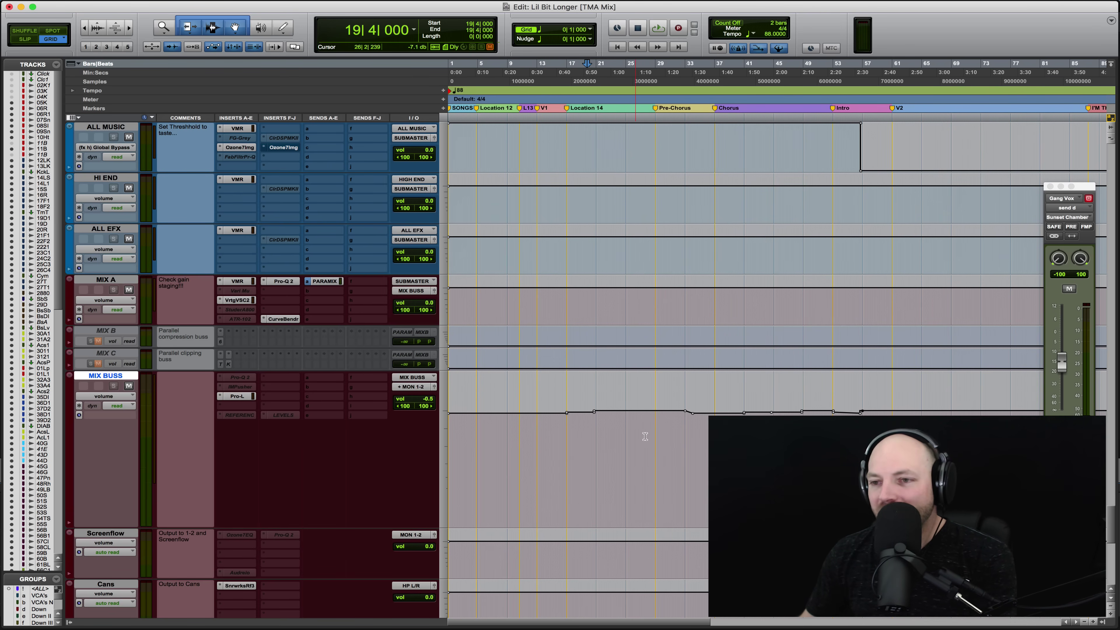
# - Play the MIX BUSS volume dip in the Pre-Chorus from bar 32 beat 2
pyautogui.click(679, 431)
pyautogui.press('super+bracketright')
pyautogui.press('super+bracketright')
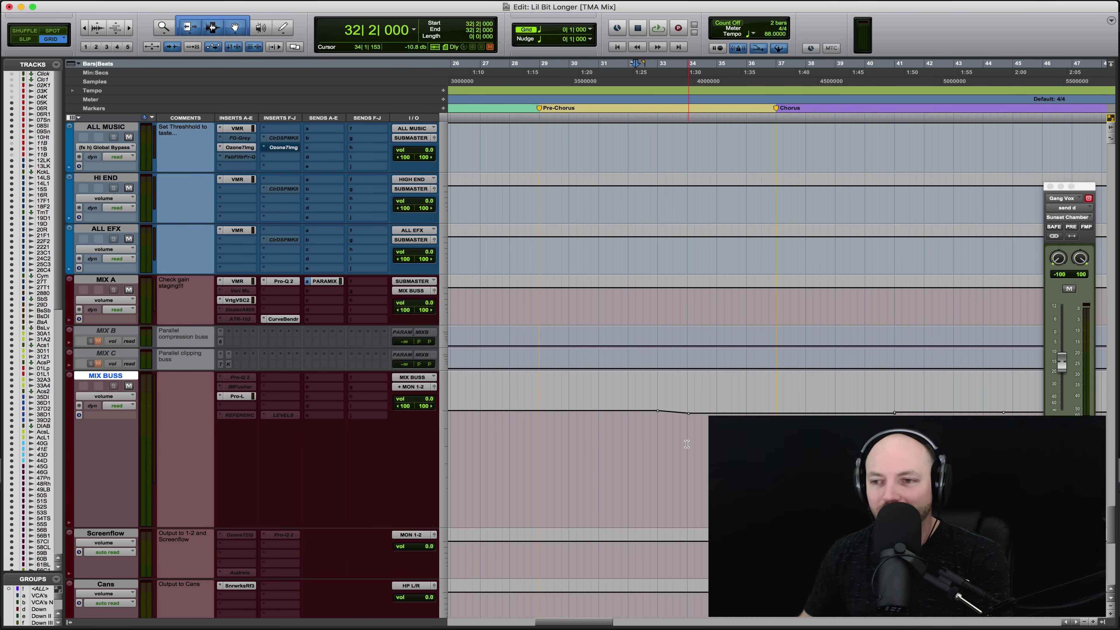
pyautogui.press('space')
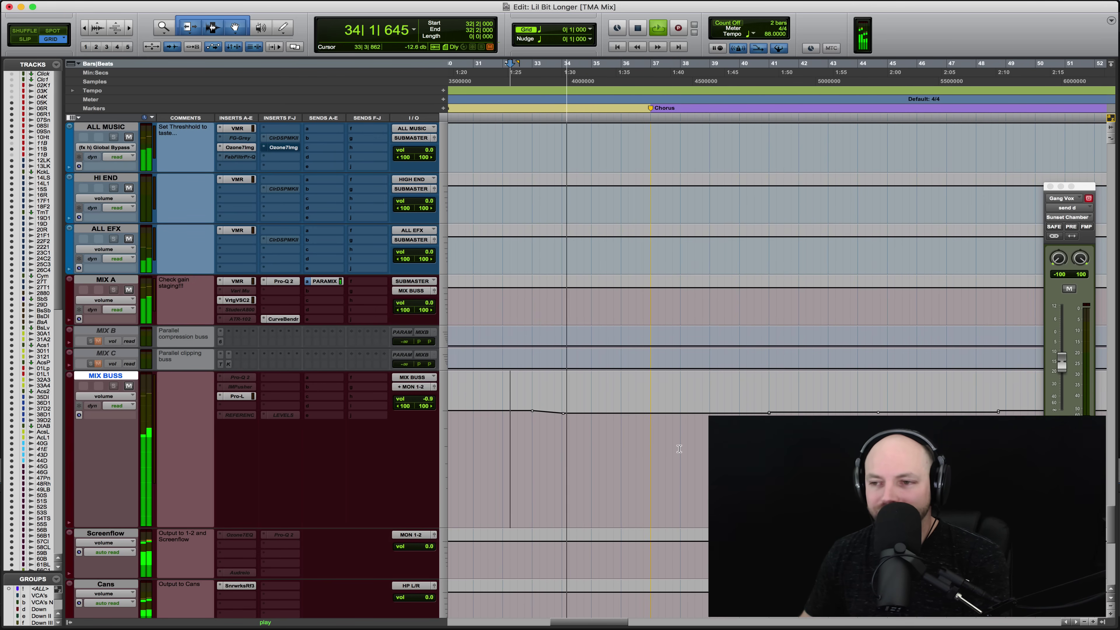
pyautogui.press('r')
pyautogui.hscroll(2, 723, 455)
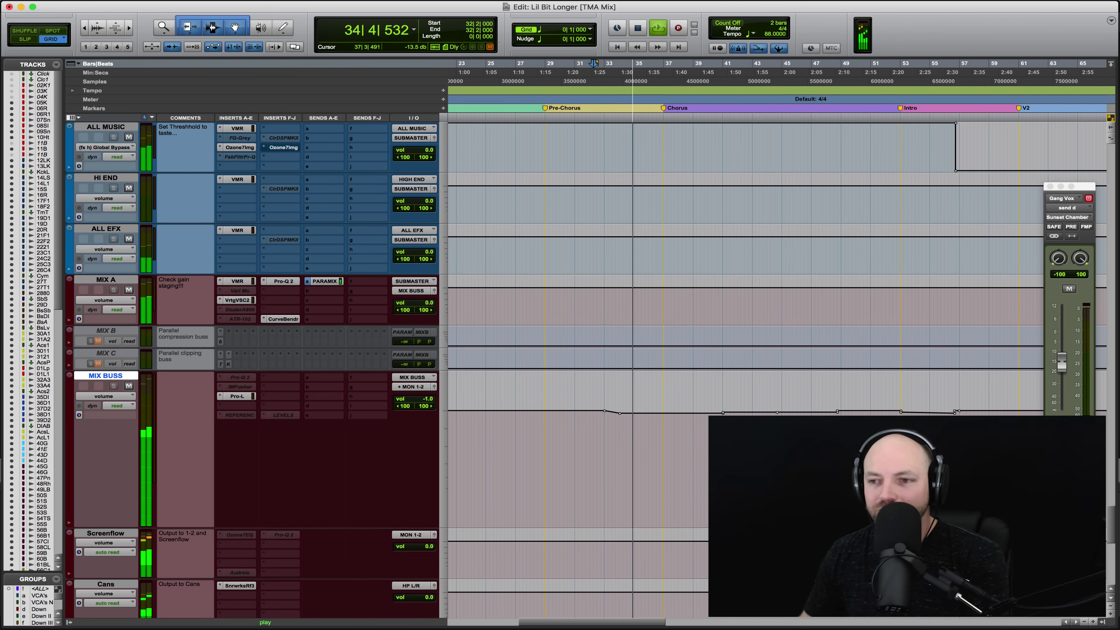
pyautogui.press('space')
# - Play the last part of the Chorus from bar 47 beat 4 to check the MIX BUSS volume rise
pyautogui.click(706, 447)
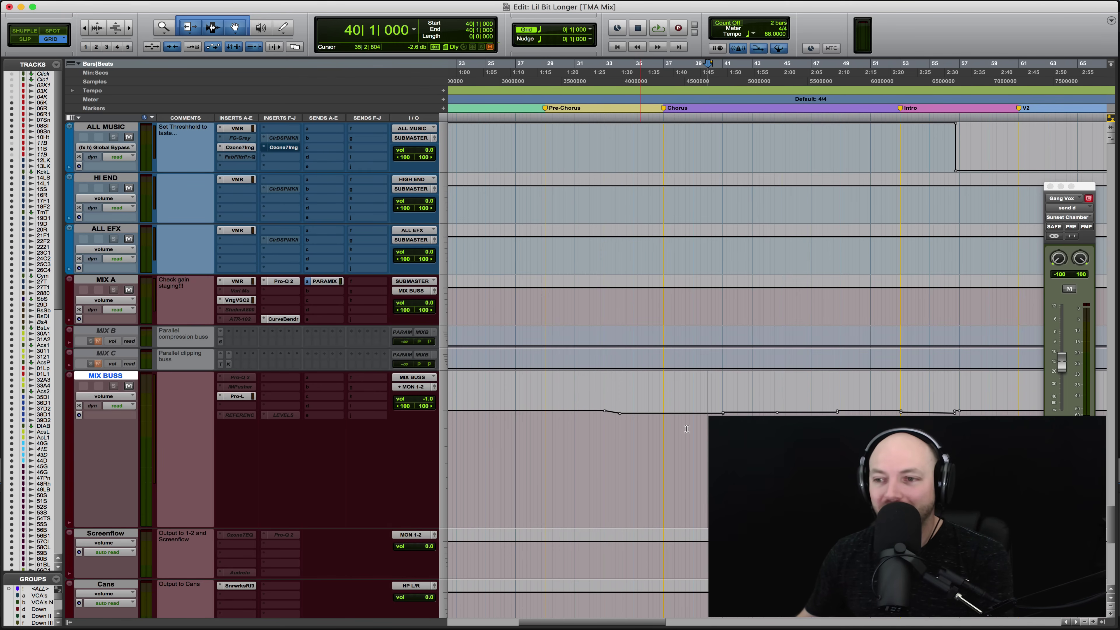
pyautogui.hscroll(2, 745, 265)
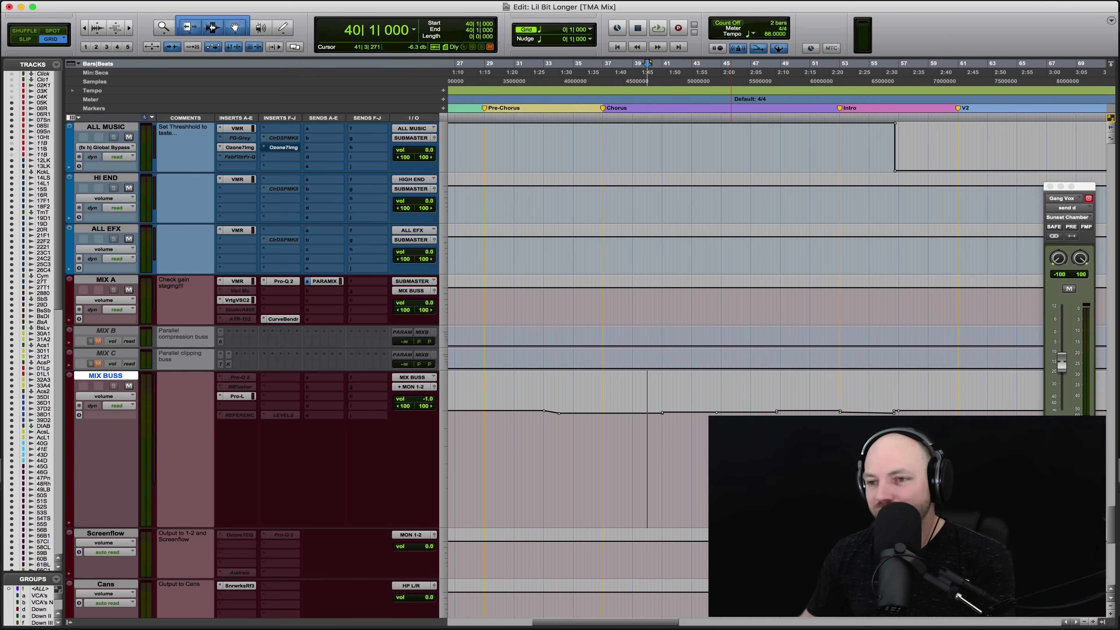
pyautogui.hscroll(1, 776, 265)
pyautogui.click(740, 392)
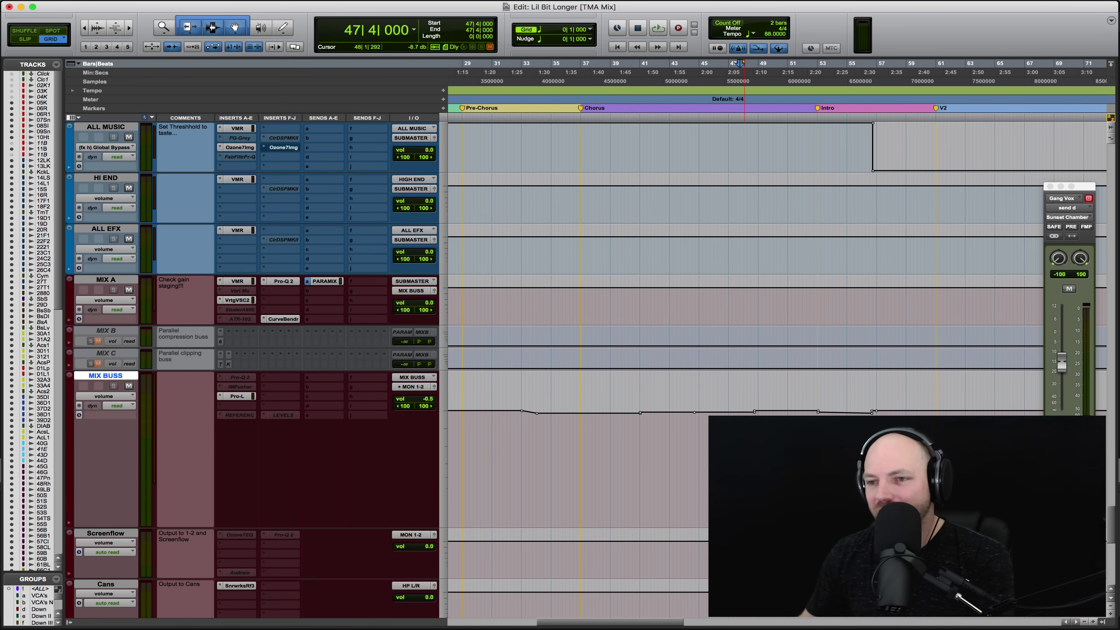
pyautogui.hscroll(3, 778, 343)
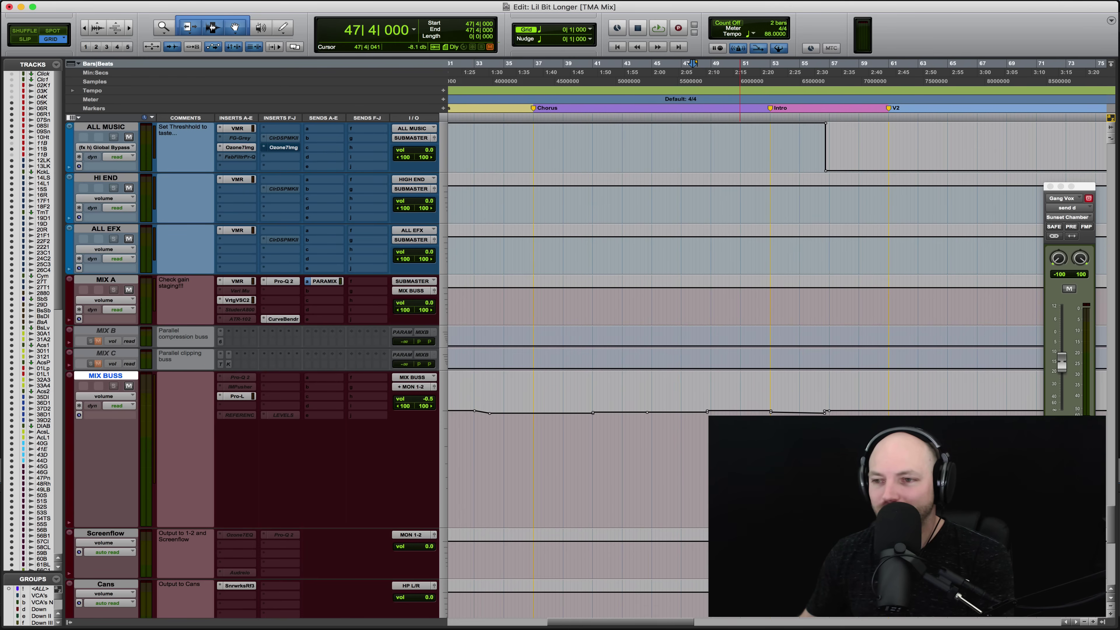
pyautogui.press('space')
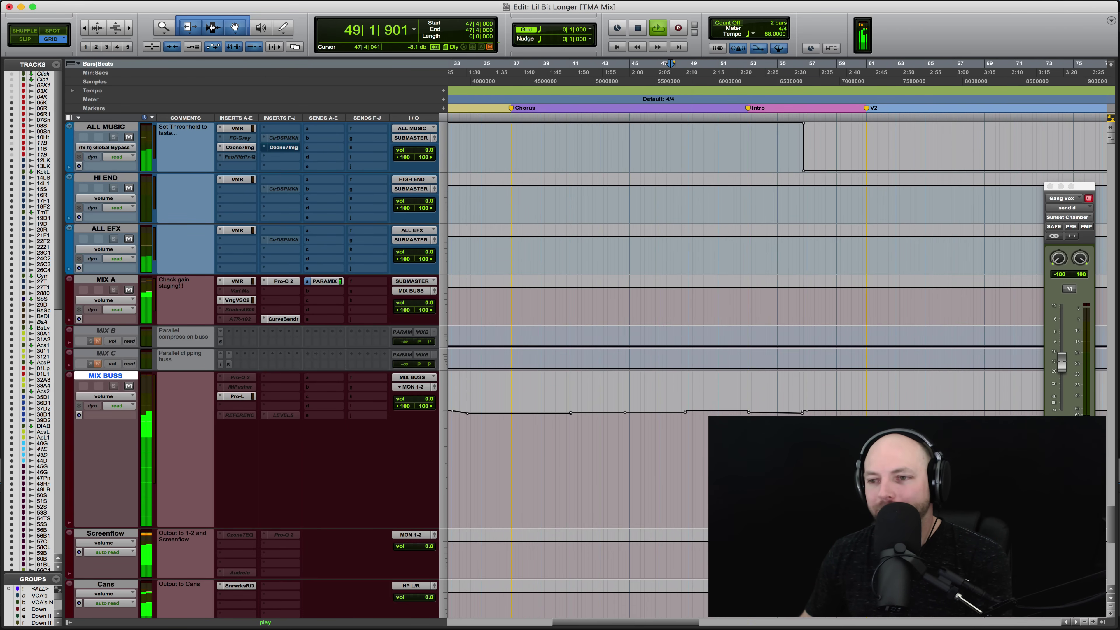
pyautogui.hscroll(4, 778, 342)
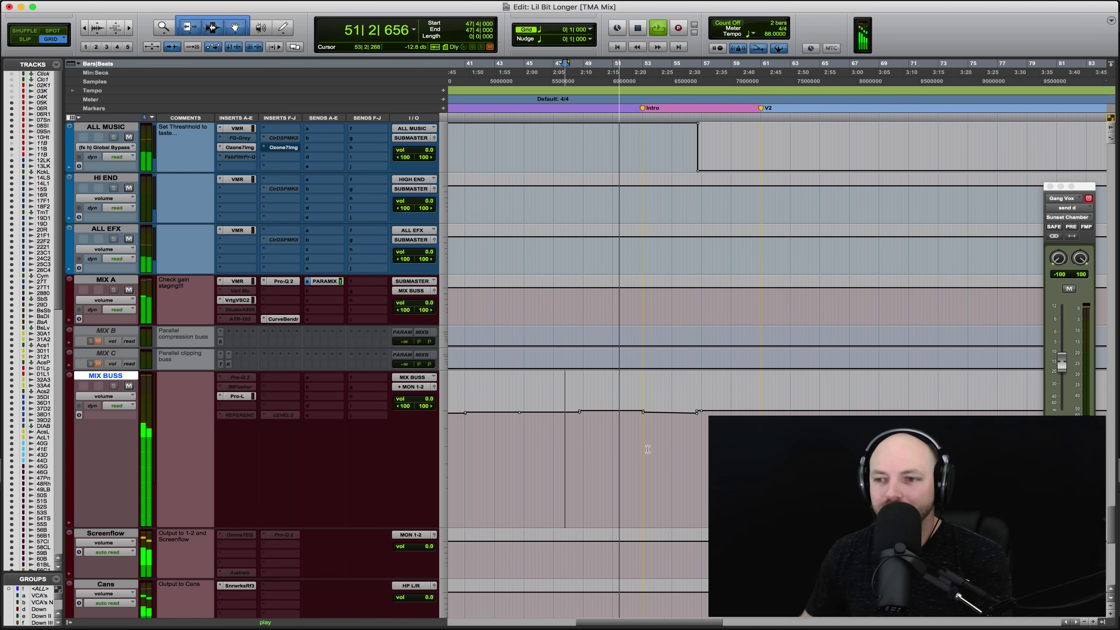
pyautogui.hscroll(3, 618, 432)
pyautogui.press('space')
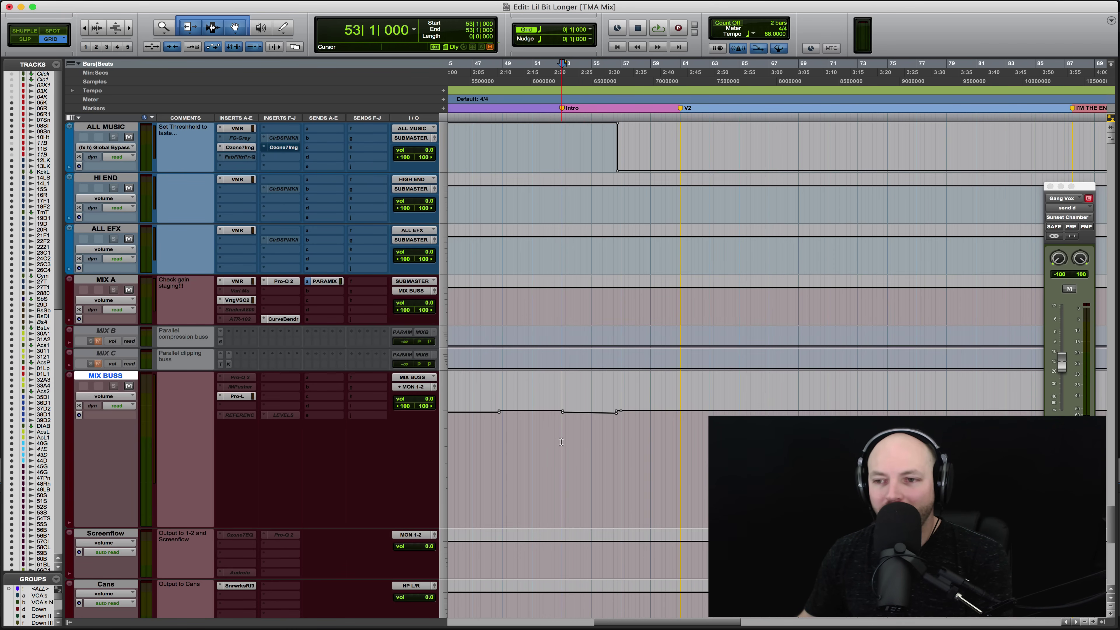
# - Play the Intro section from bar 53 through the MIX BUSS volume jump near bar 57
pyautogui.press('space')
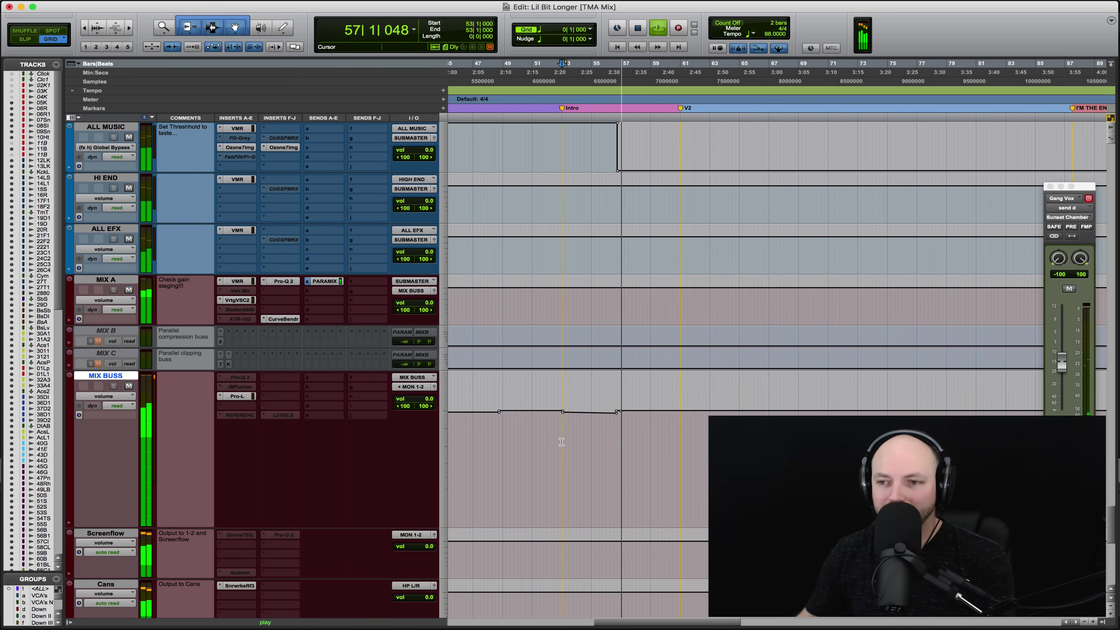
pyautogui.press('super+bracketleft')
pyautogui.press('super+bracketleft')
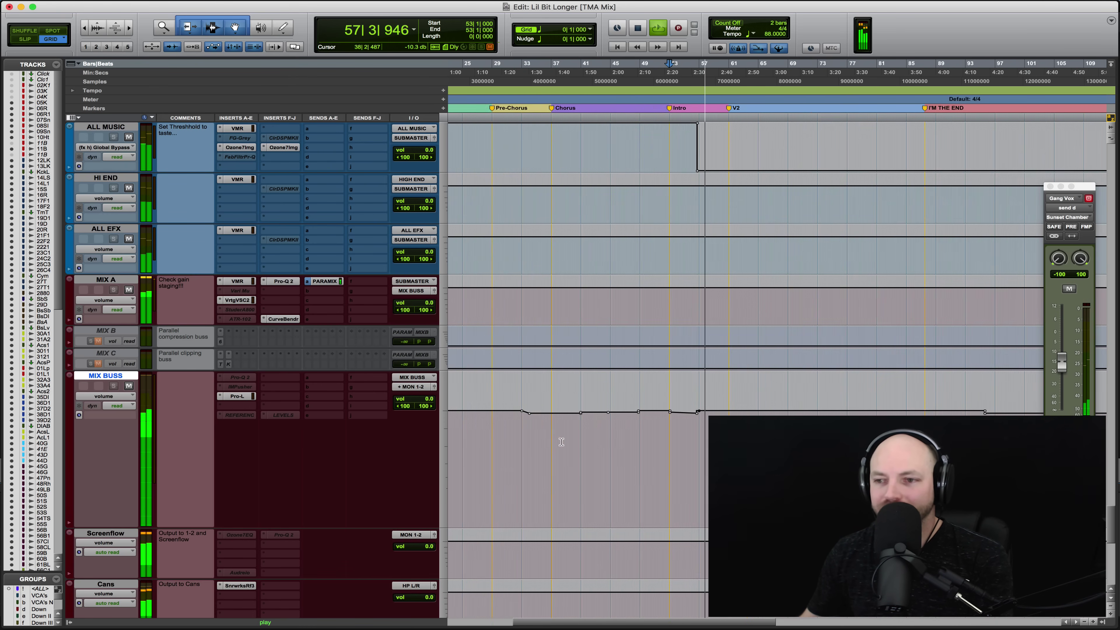
pyautogui.press('super+bracketright')
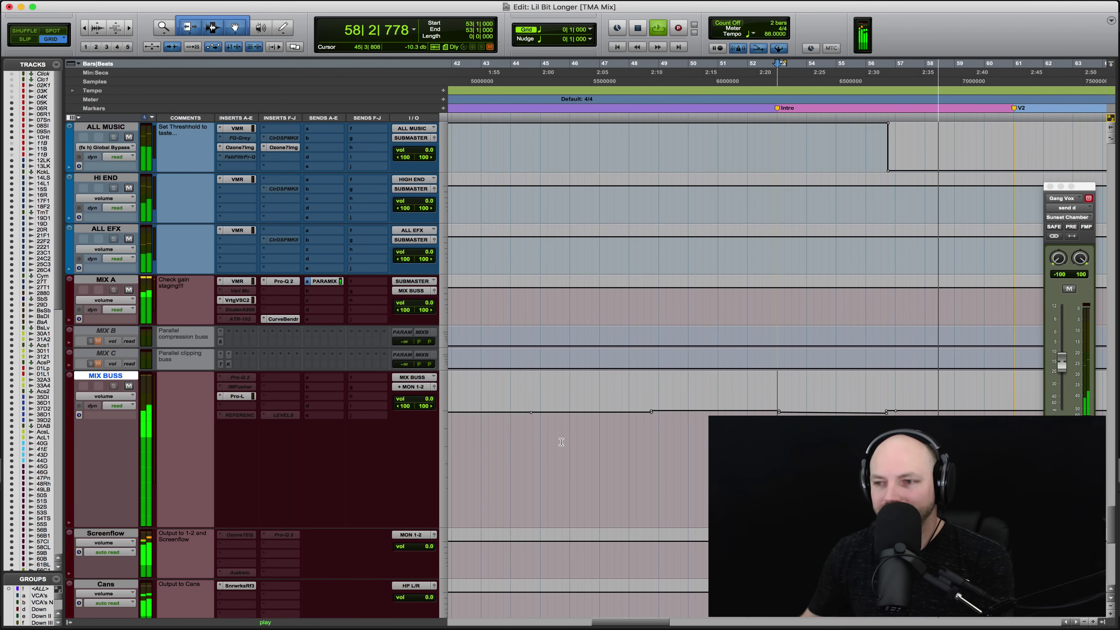
pyautogui.press('super+bracketright')
pyautogui.hscroll(6, 561, 441)
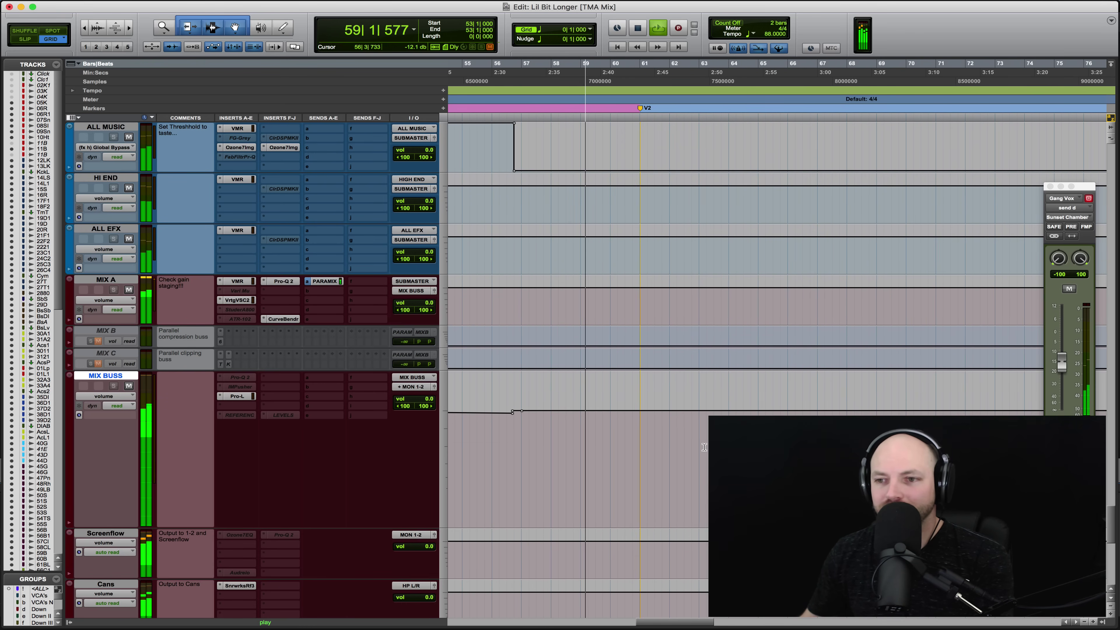
pyautogui.hscroll(-2, 705, 447)
pyautogui.press('space')
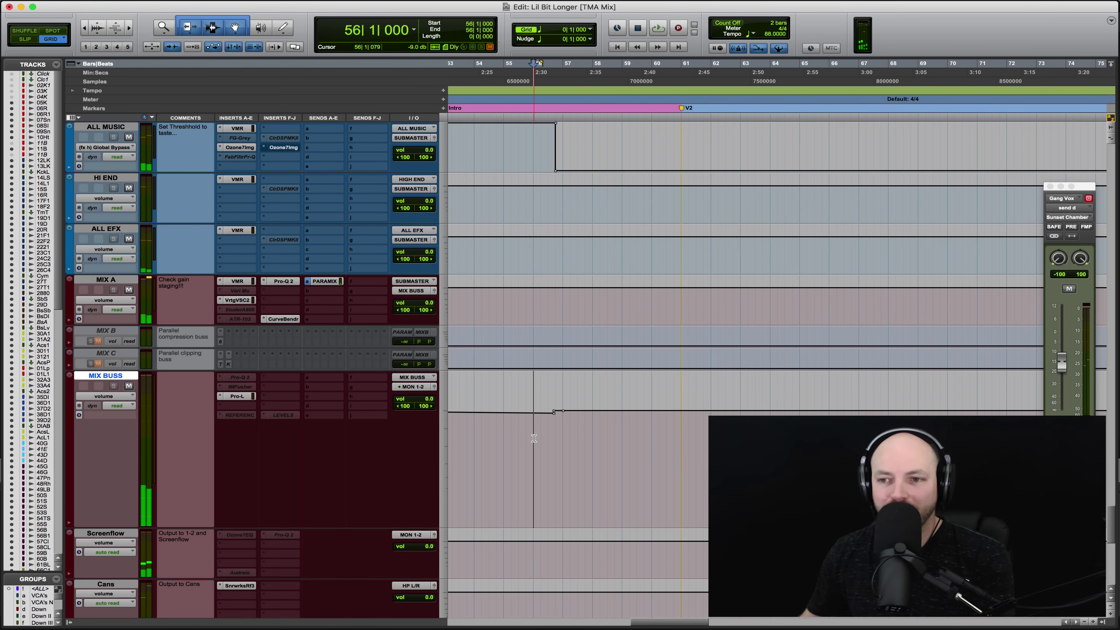
# - Set the MIX BUSS automation mode to off and play the passage from bar 56 twice without the volume ride
pyautogui.click(119, 403)
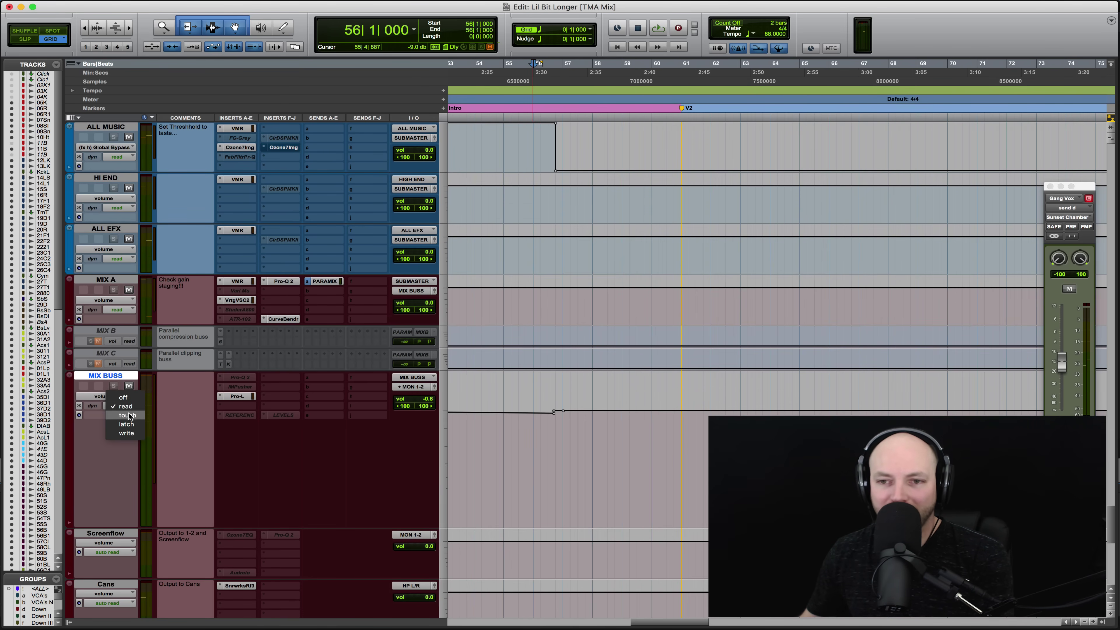
pyautogui.click(123, 398)
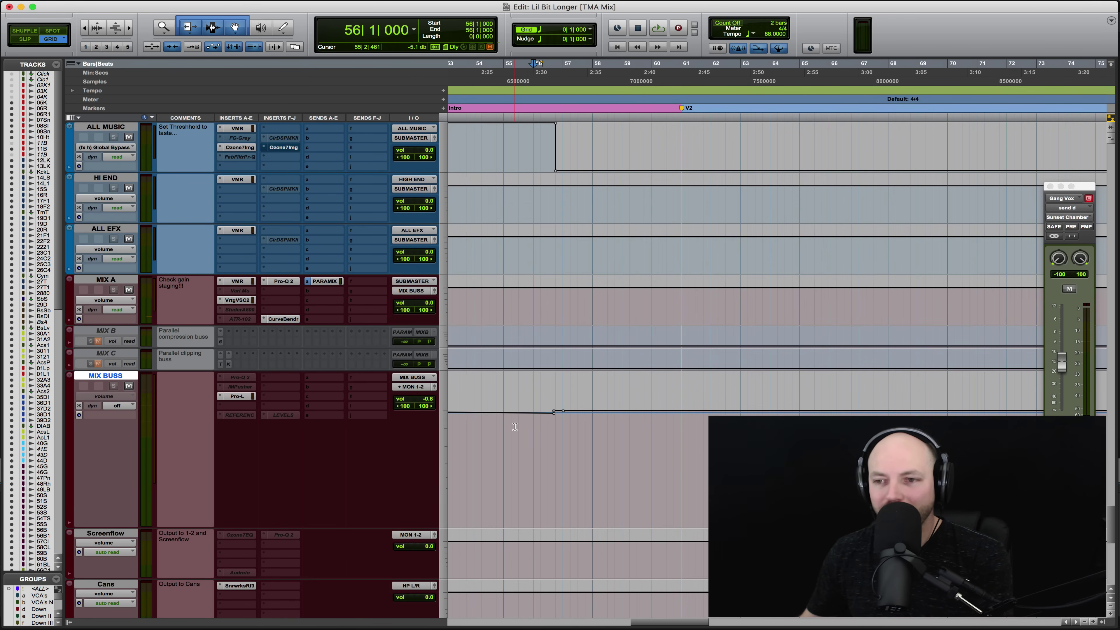
pyautogui.press('space')
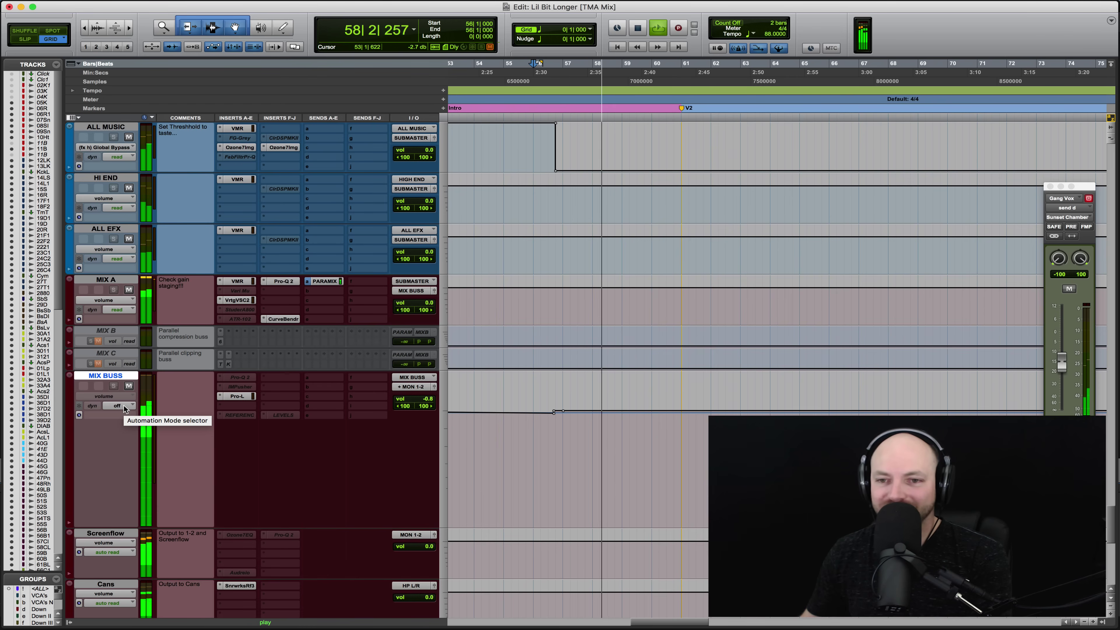
pyautogui.press('space')
pyautogui.press('space')
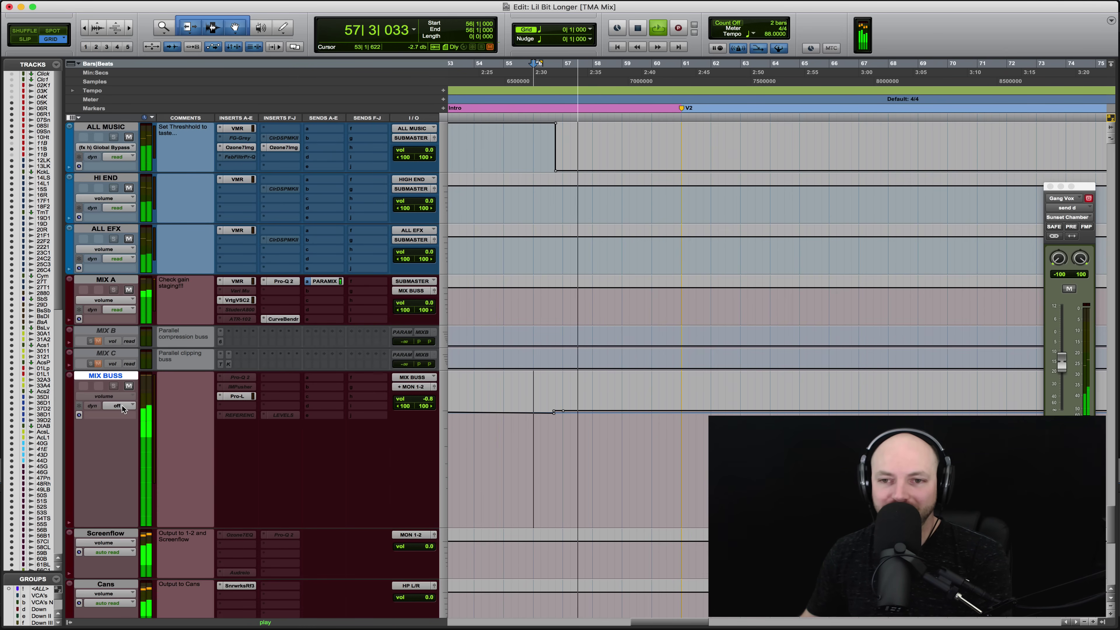
pyautogui.press('space')
# - Return the MIX BUSS automation mode to read and replay the passage from bar 56
pyautogui.click(122, 407)
pyautogui.click(127, 419)
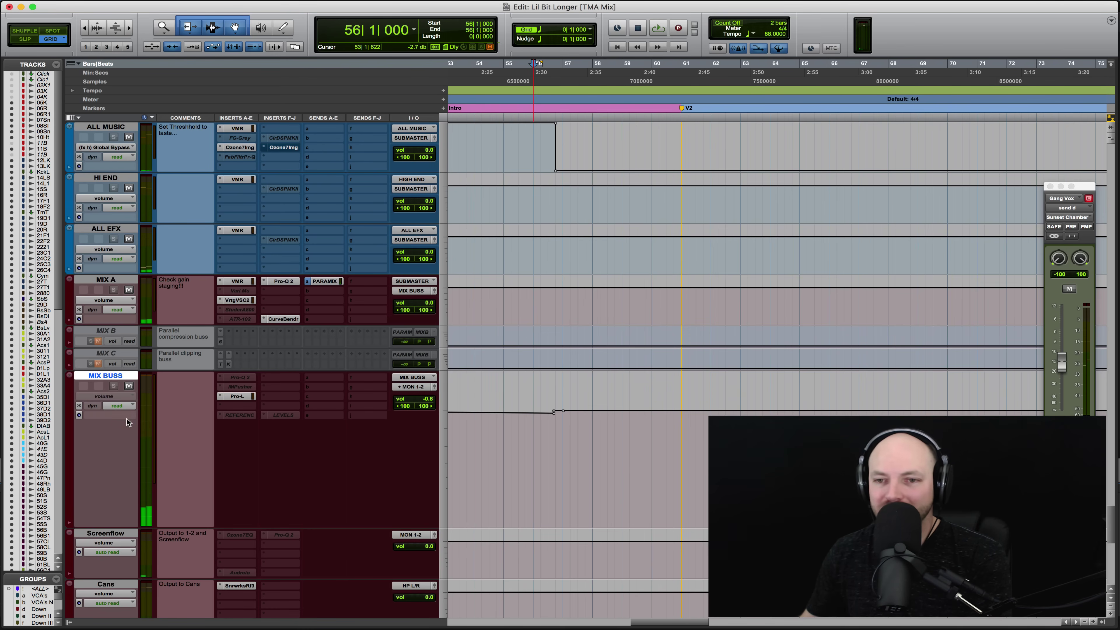
pyautogui.press('space')
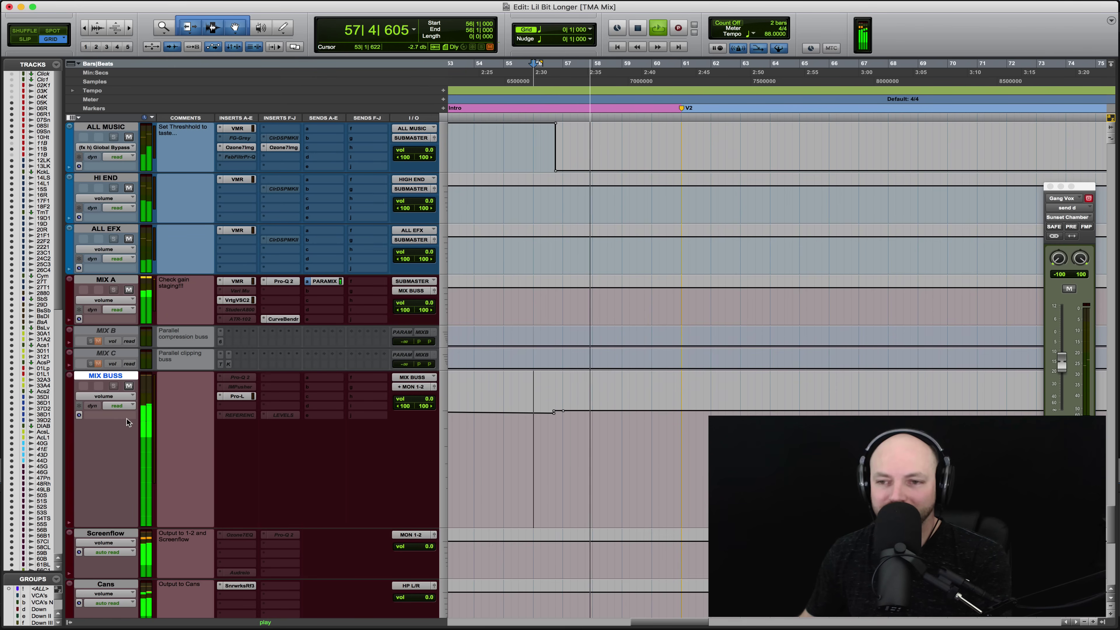
pyautogui.press('space')
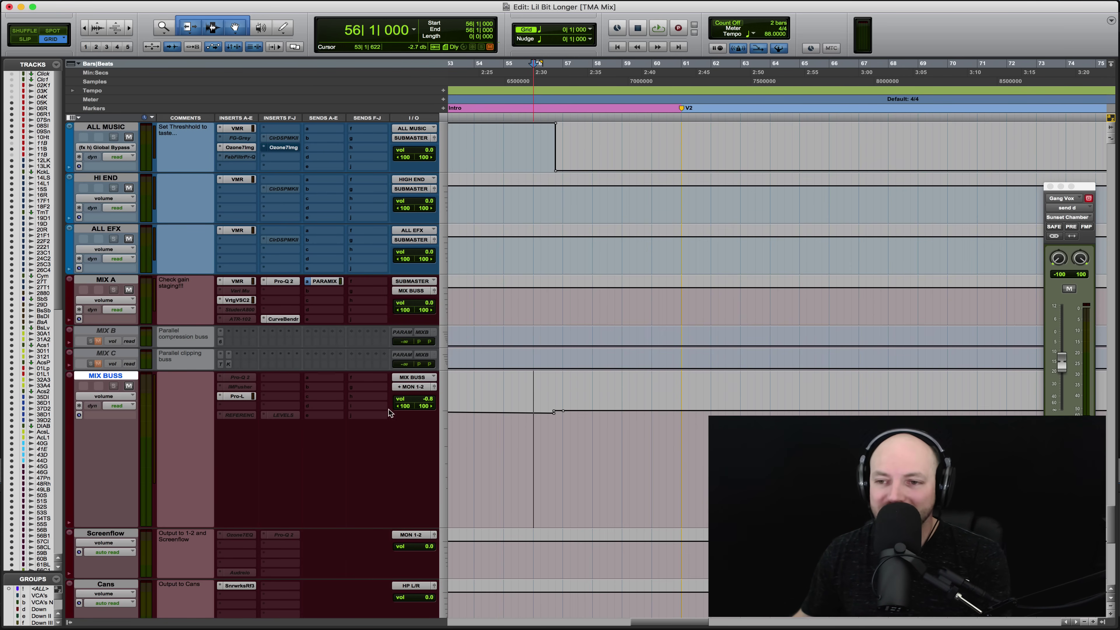
# - Show the MIX BUSS volume automation across the whole song timeline
pyautogui.press('r')
pyautogui.press('r')
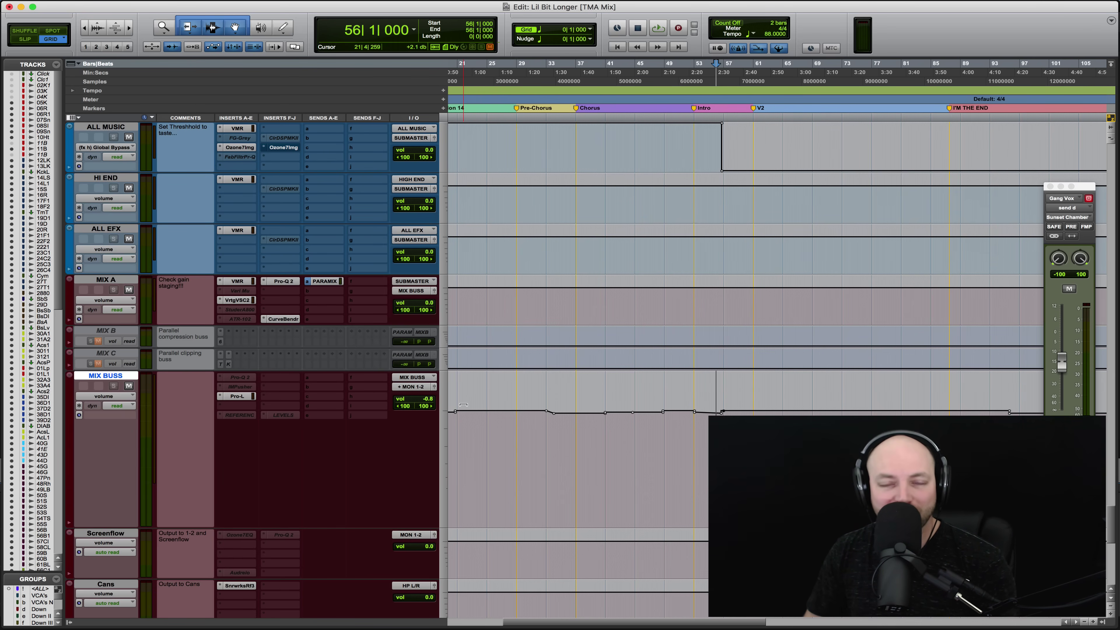
pyautogui.press('super+bracketleft')
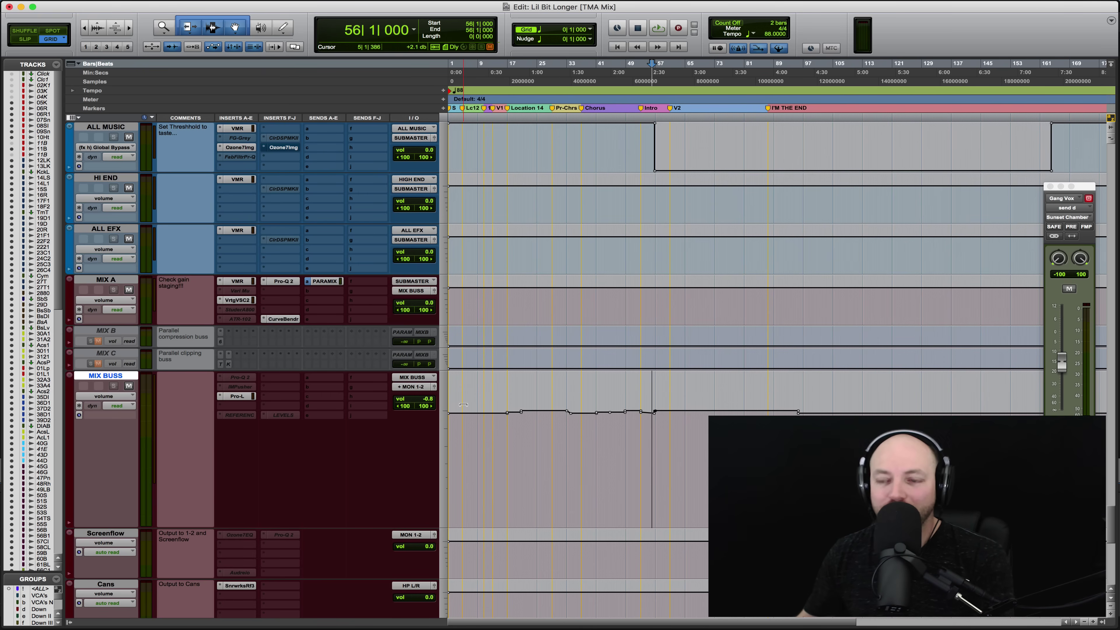